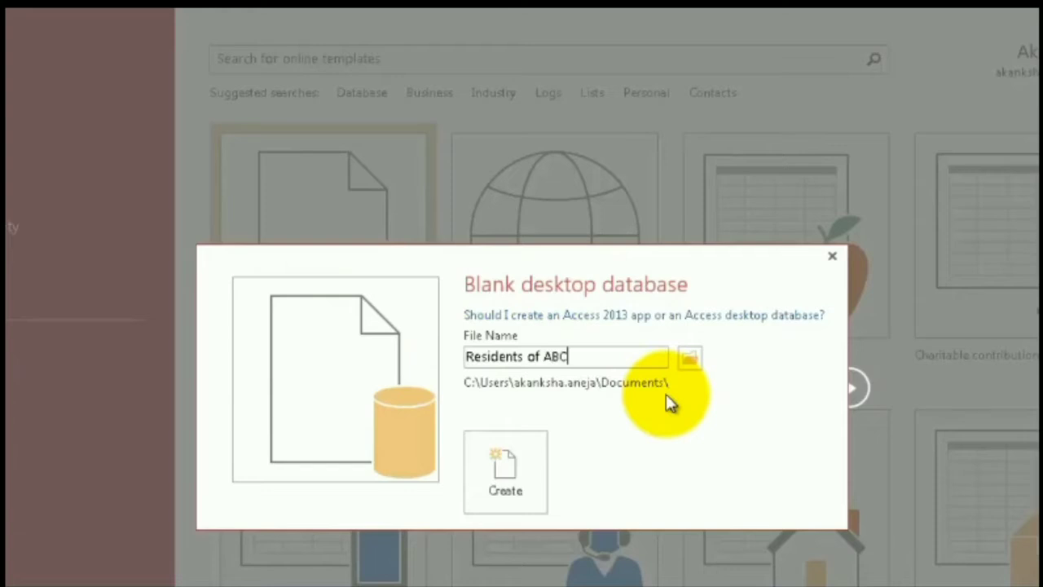
# Create the blank desktop database on the Desktop with the file name "Residents of ABC Society"
pyautogui.write('ociety')
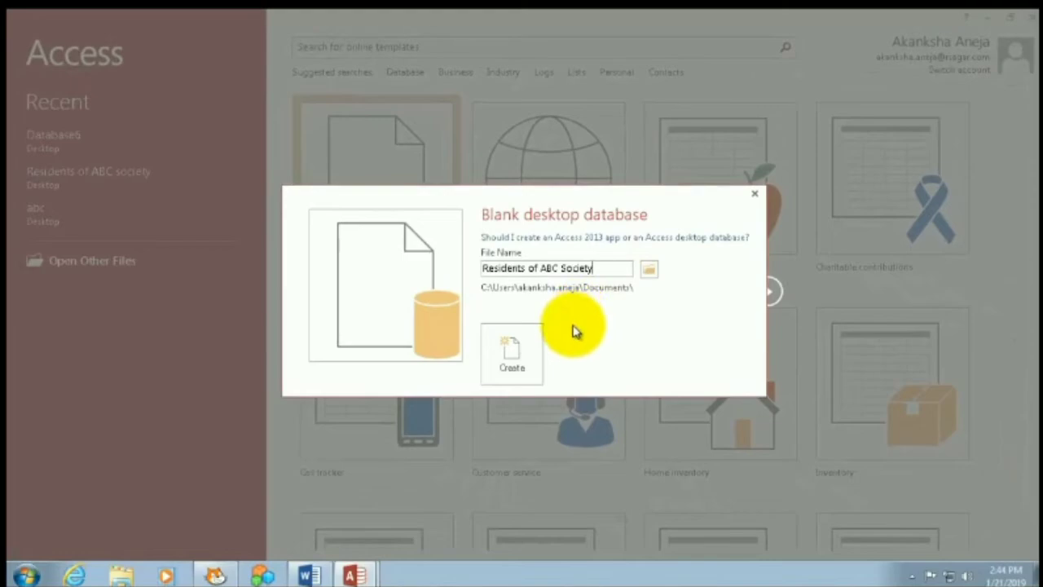
pyautogui.click(650, 269)
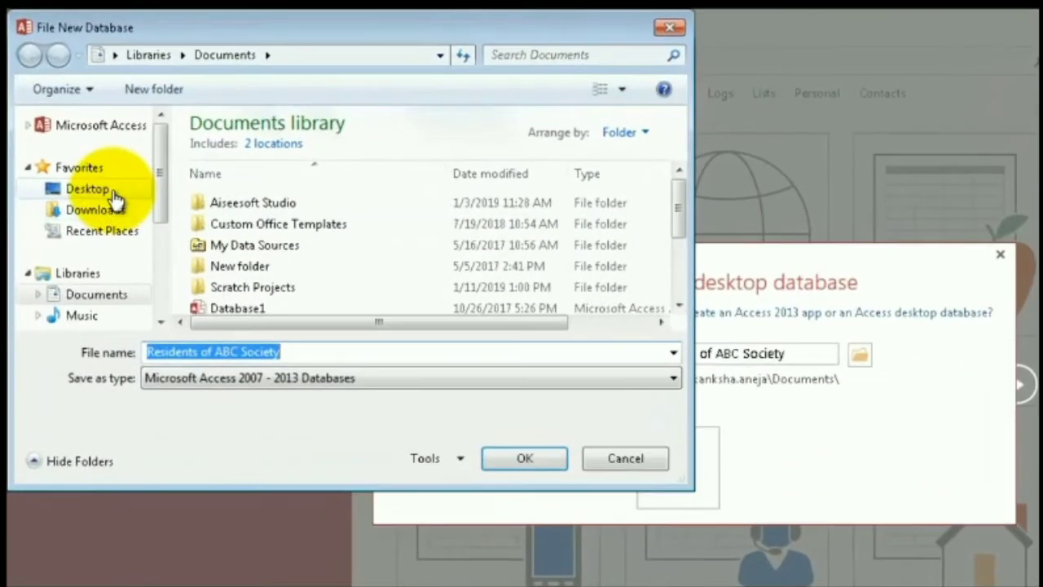
pyautogui.click(91, 160)
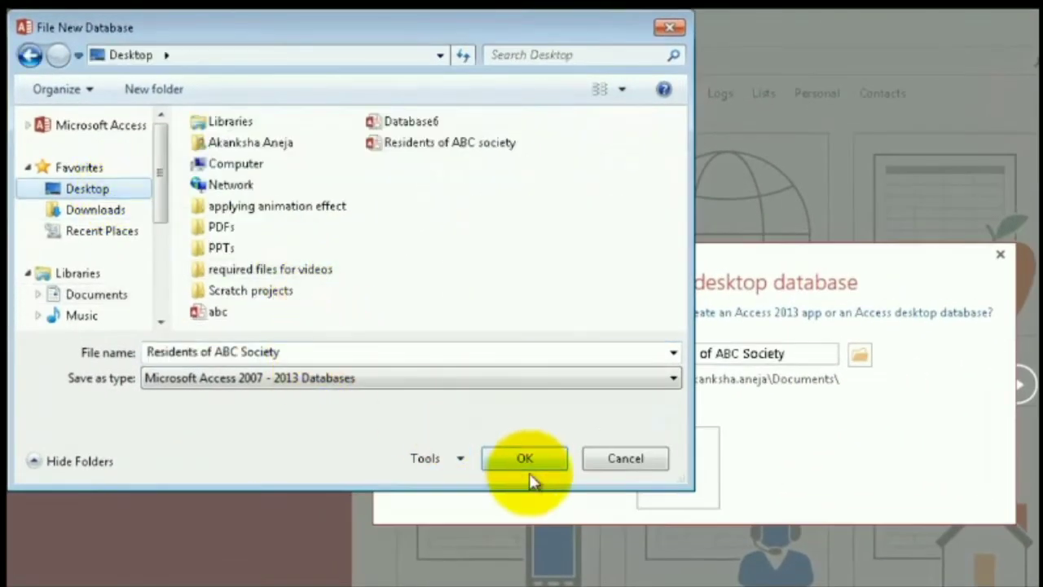
pyautogui.click(554, 463)
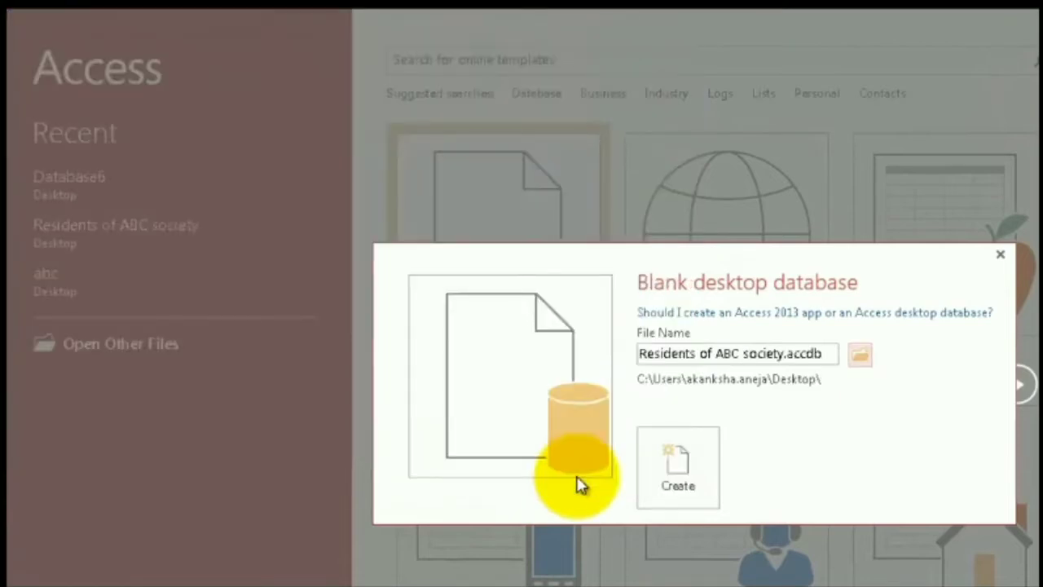
pyautogui.click(675, 474)
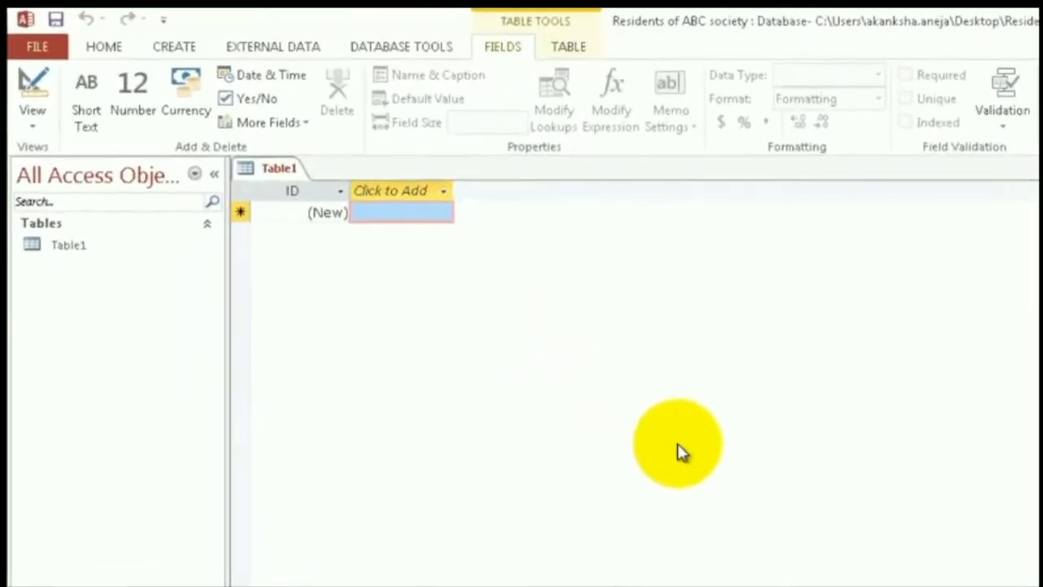
# Switch Table1 to Design View and save the table as "Residents info"
pyautogui.rightClick(364, 217)
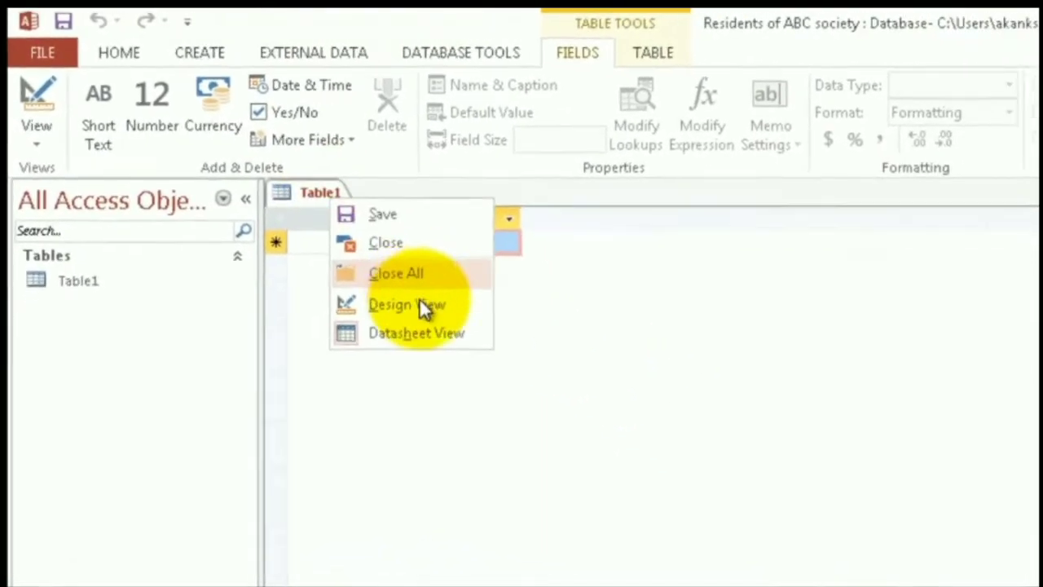
pyautogui.click(419, 303)
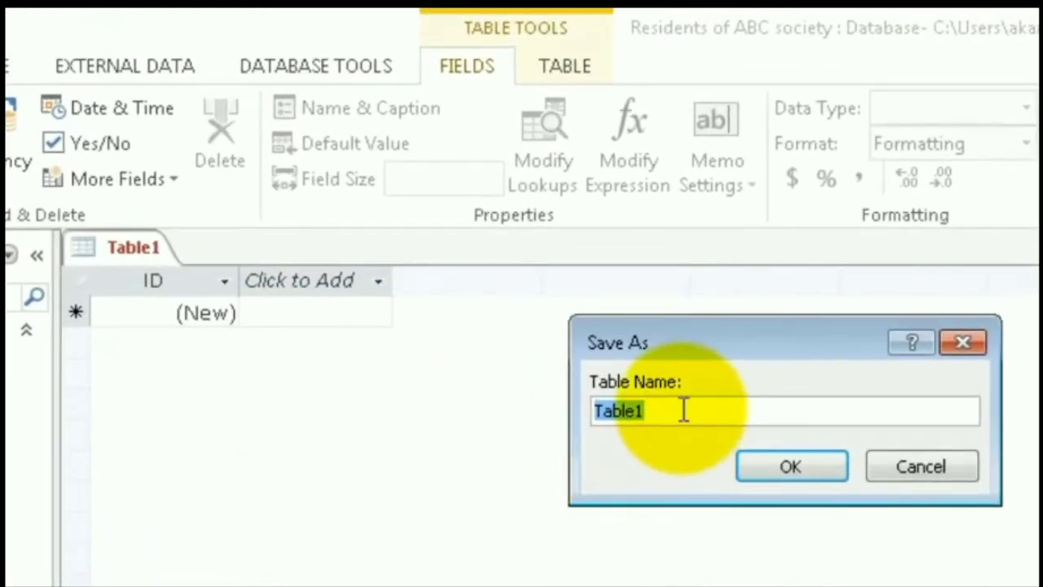
pyautogui.write('Res')
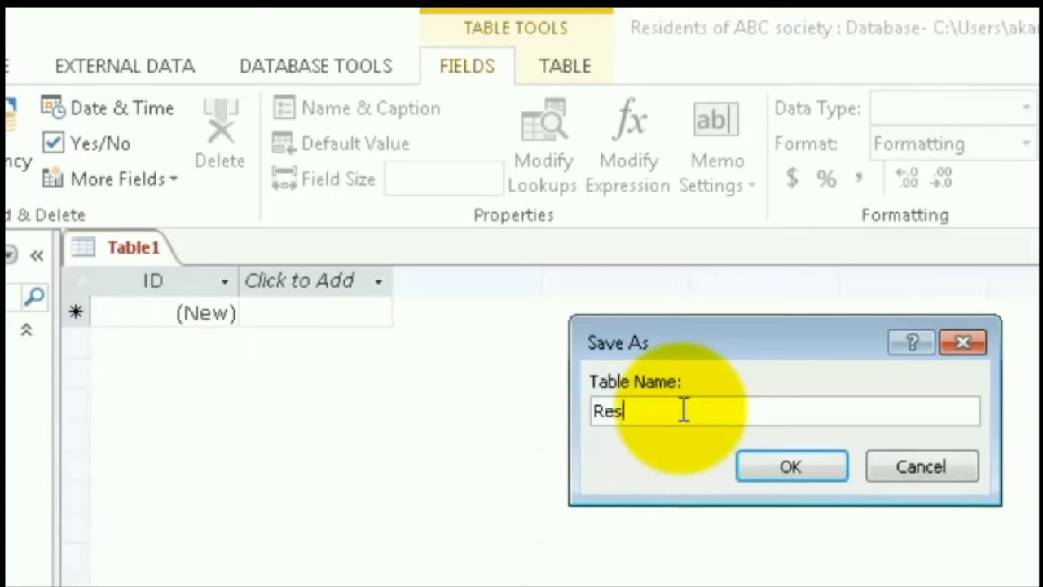
pyautogui.write('idents info')
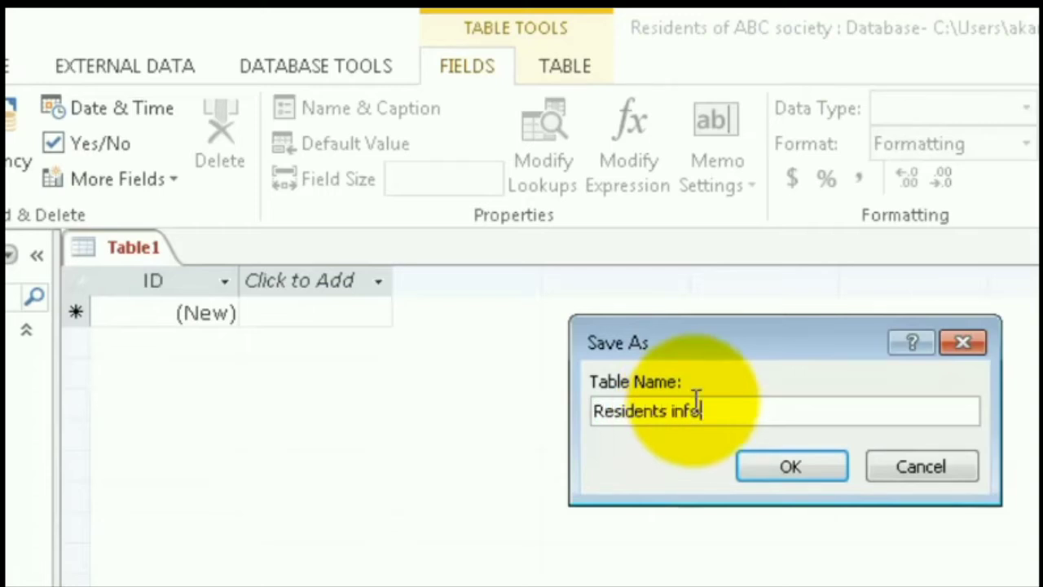
pyautogui.click(792, 466)
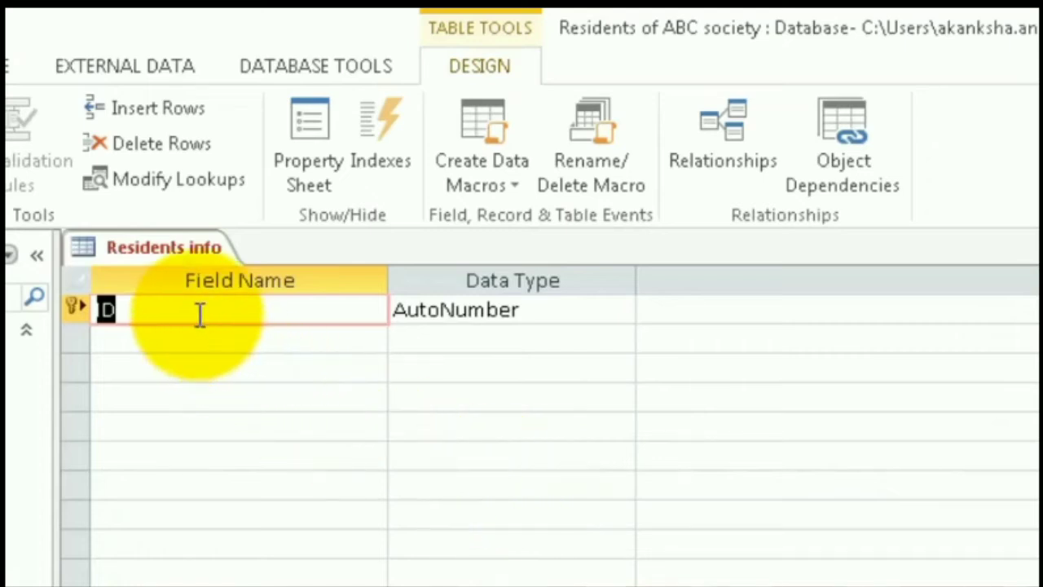
# Rename the ID field to "House No" and add a "First Name" field below it
pyautogui.write('H')
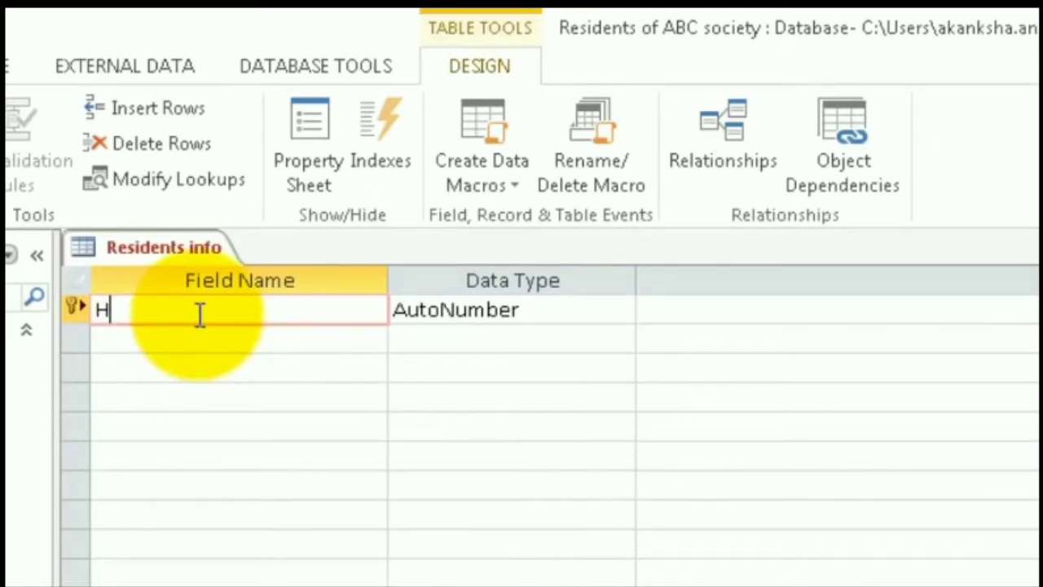
pyautogui.write('ouse No')
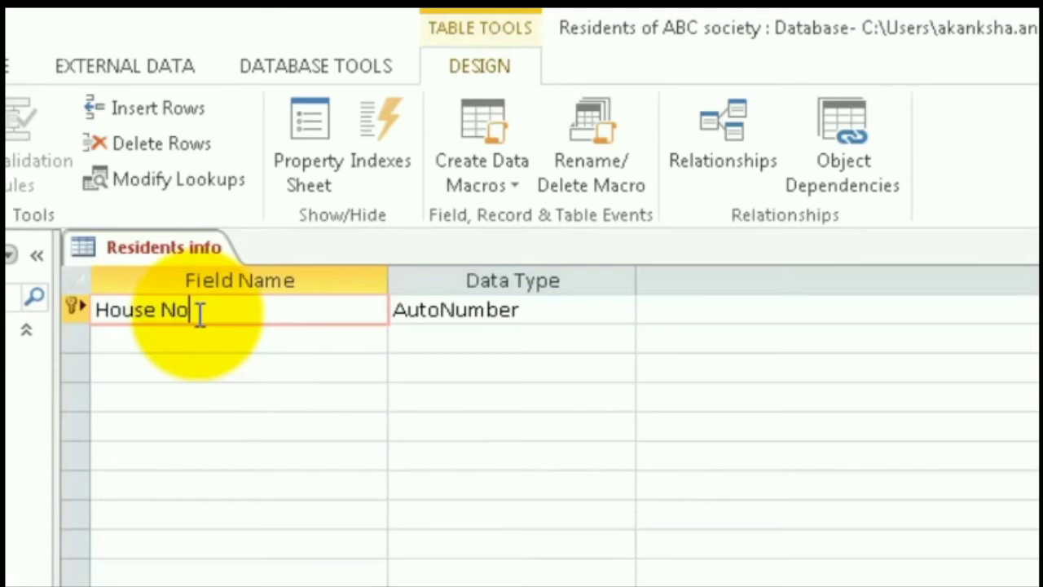
pyautogui.click(175, 338)
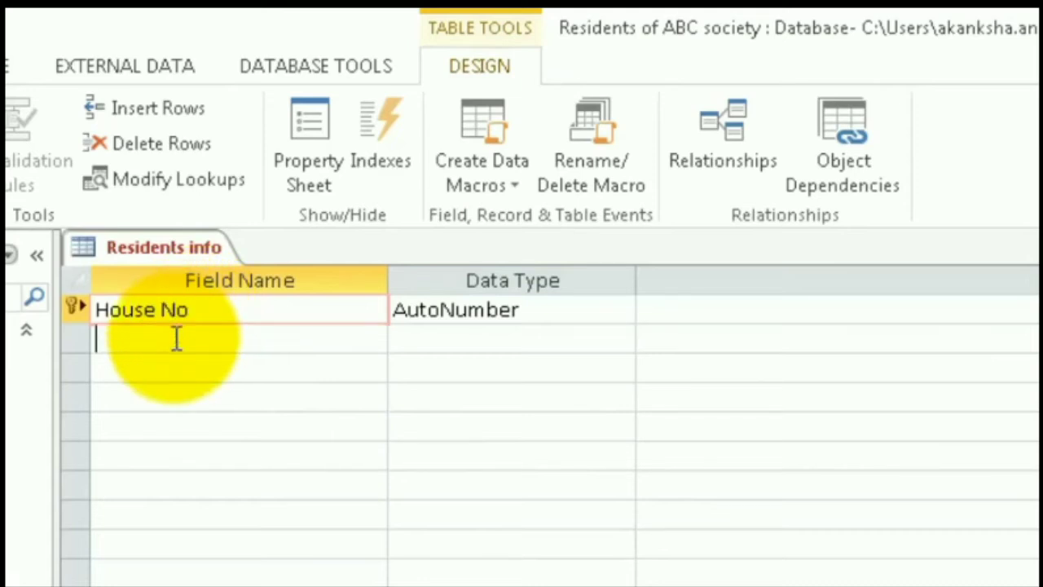
pyautogui.write('F')
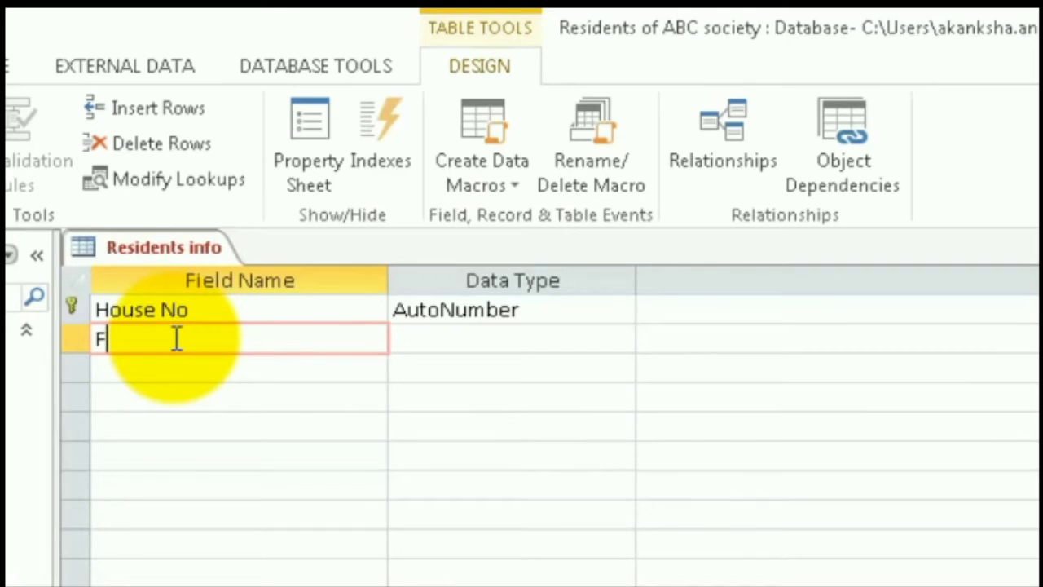
pyautogui.write('irst Name')
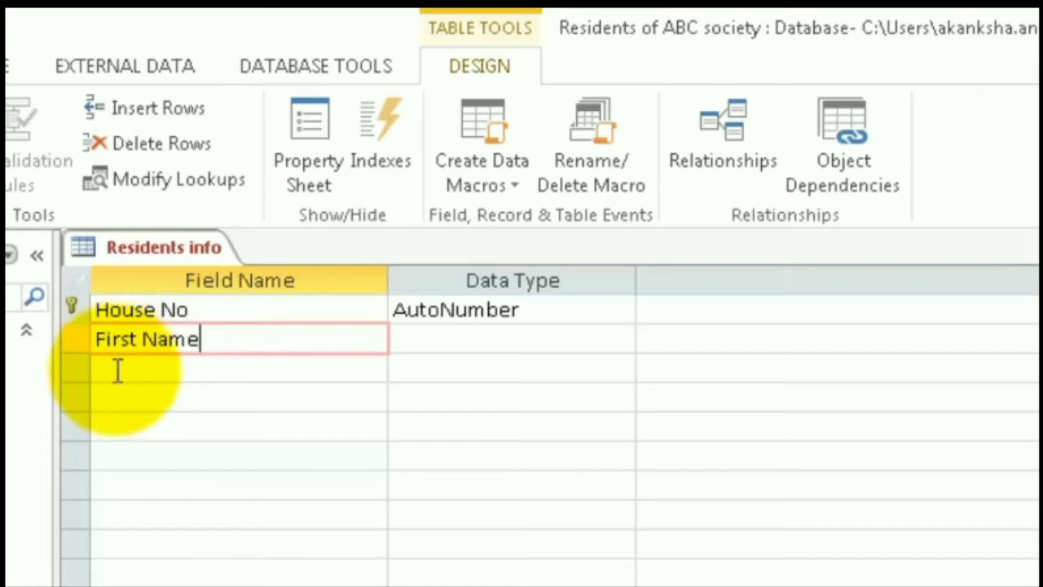
# Add the fields "Last Name", "Age" and "Occupation" below the First Name field
pyautogui.click(117, 370)
pyautogui.write('Last')
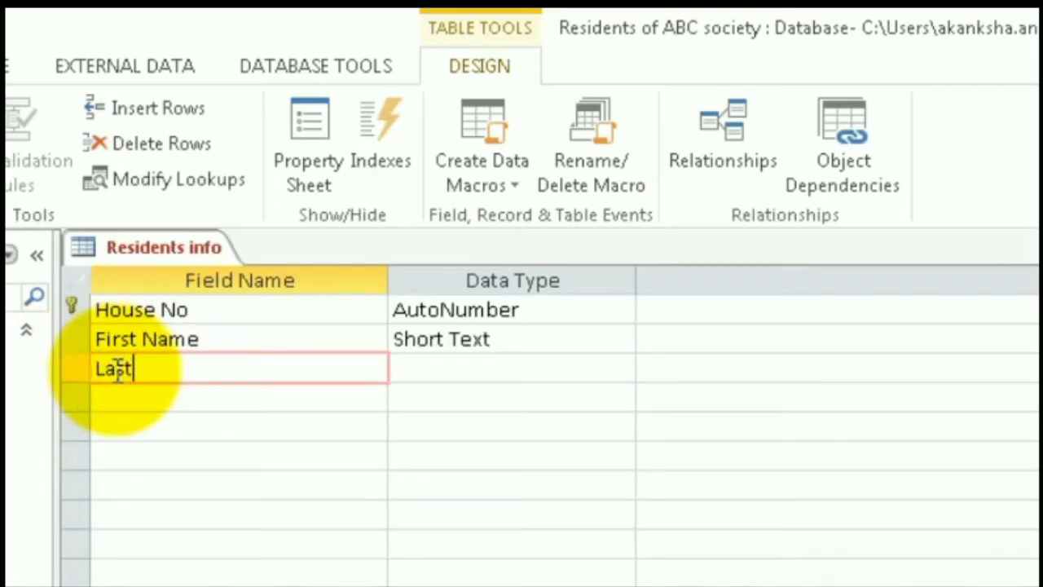
pyautogui.write(' Nm')
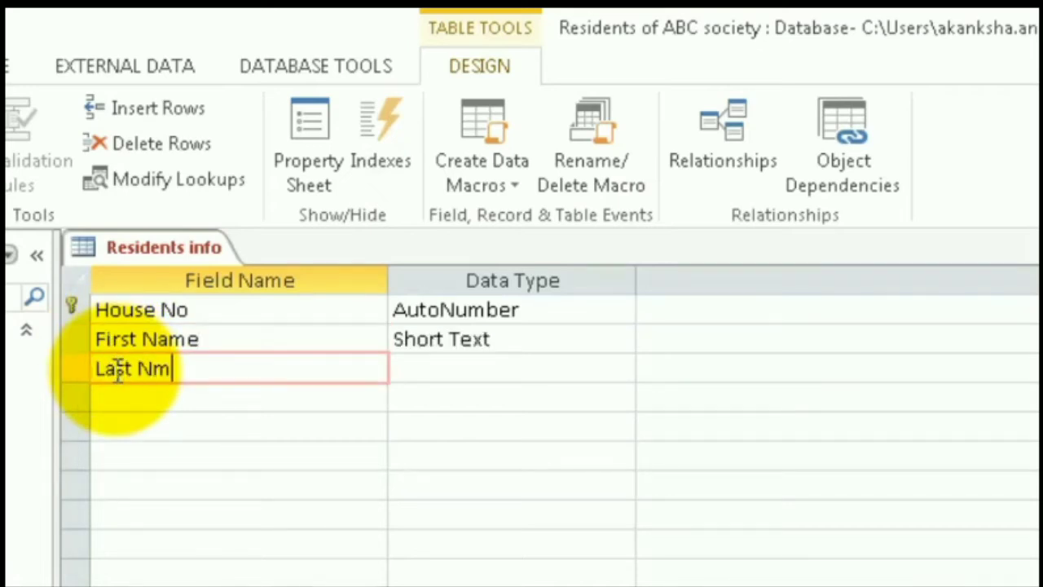
pyautogui.press('BackSpace')
pyautogui.write('ame')
pyautogui.click(139, 399)
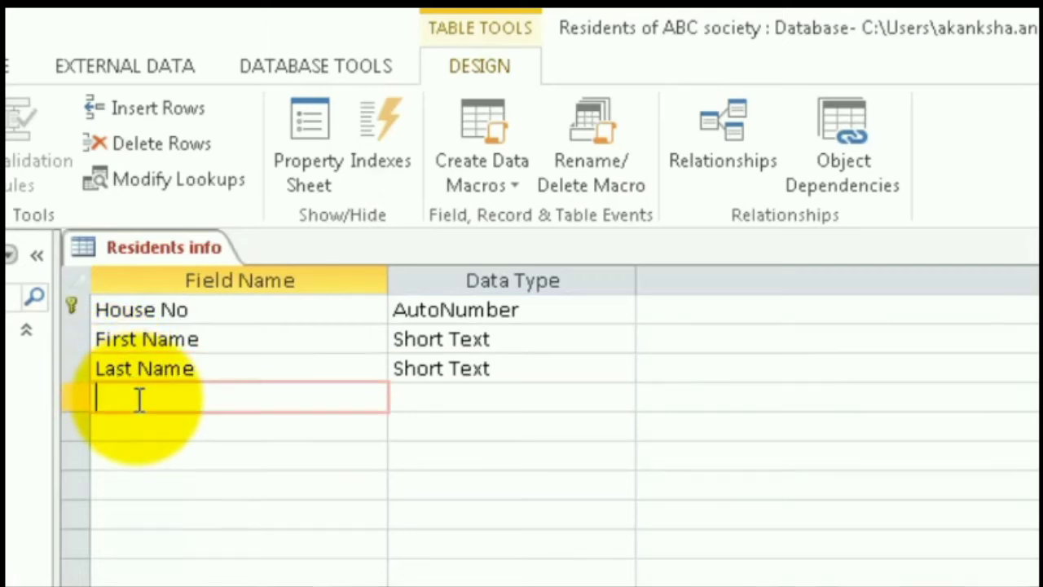
pyautogui.write('Age')
pyautogui.click(163, 426)
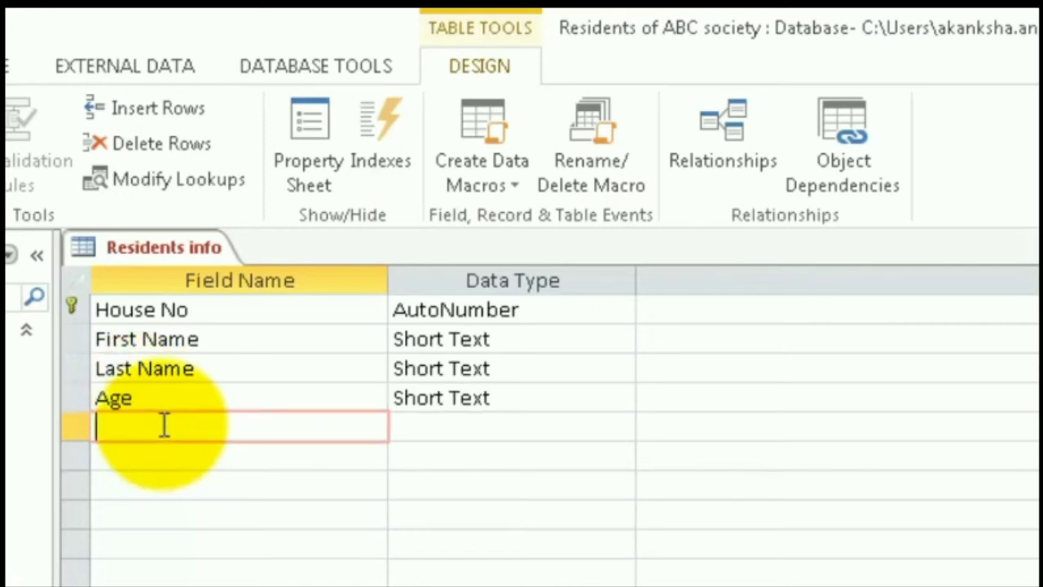
pyautogui.write('Occu')
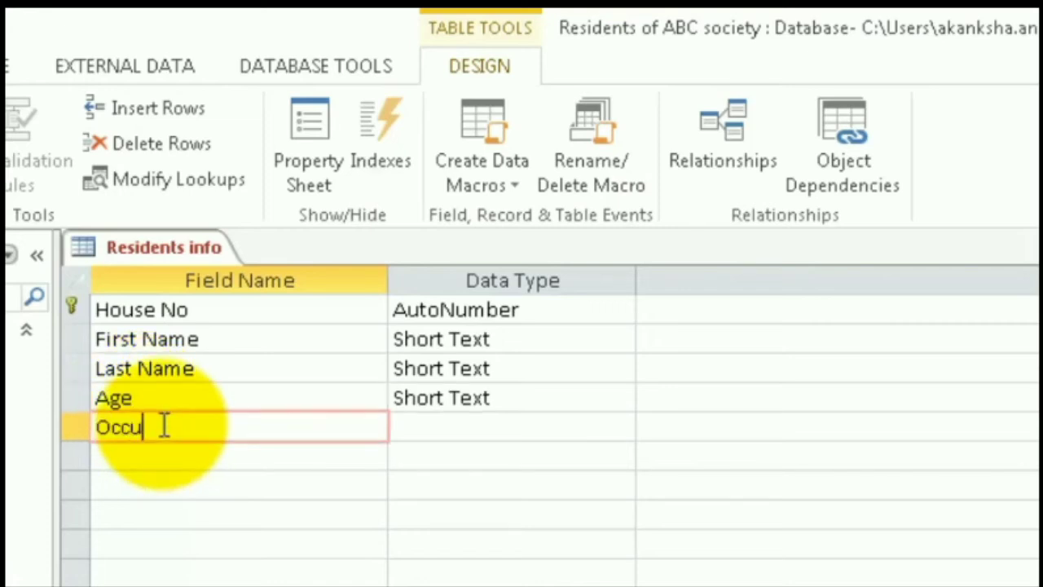
pyautogui.write('pation')
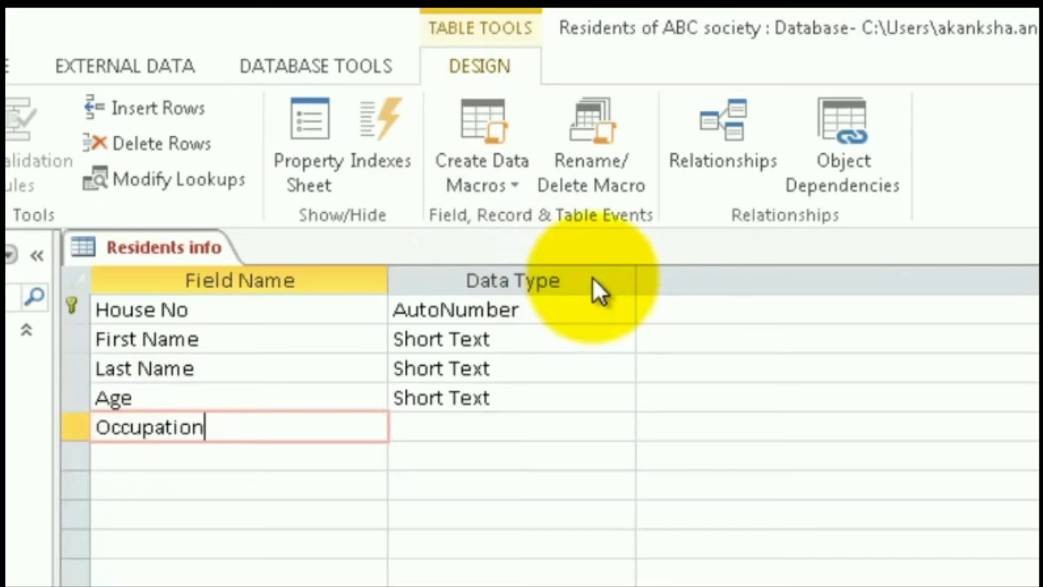
# Review the fields' data types and set the Age field's data type to Number
pyautogui.click(597, 312)
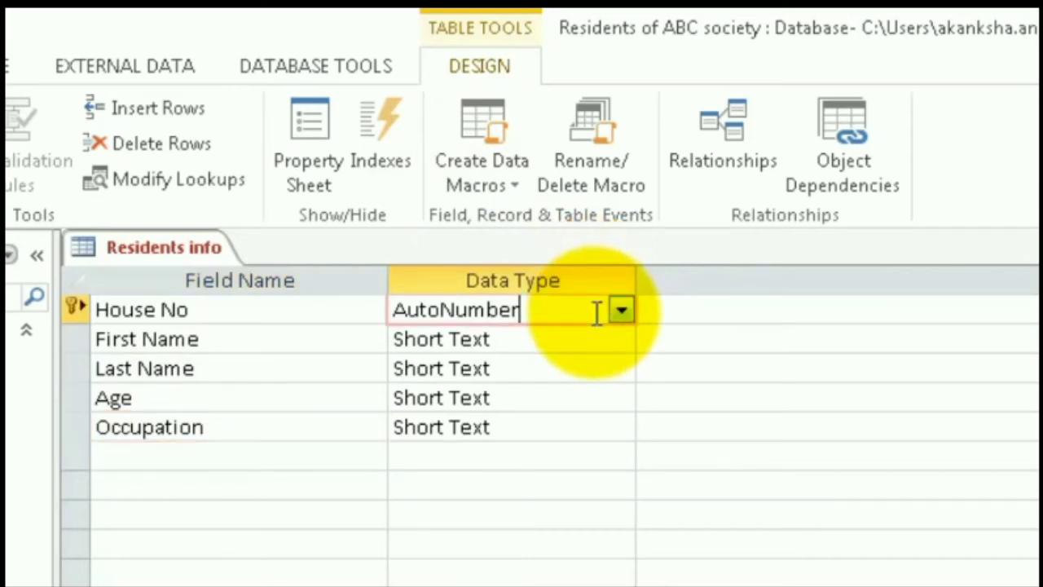
pyautogui.click(538, 340)
pyautogui.click(541, 370)
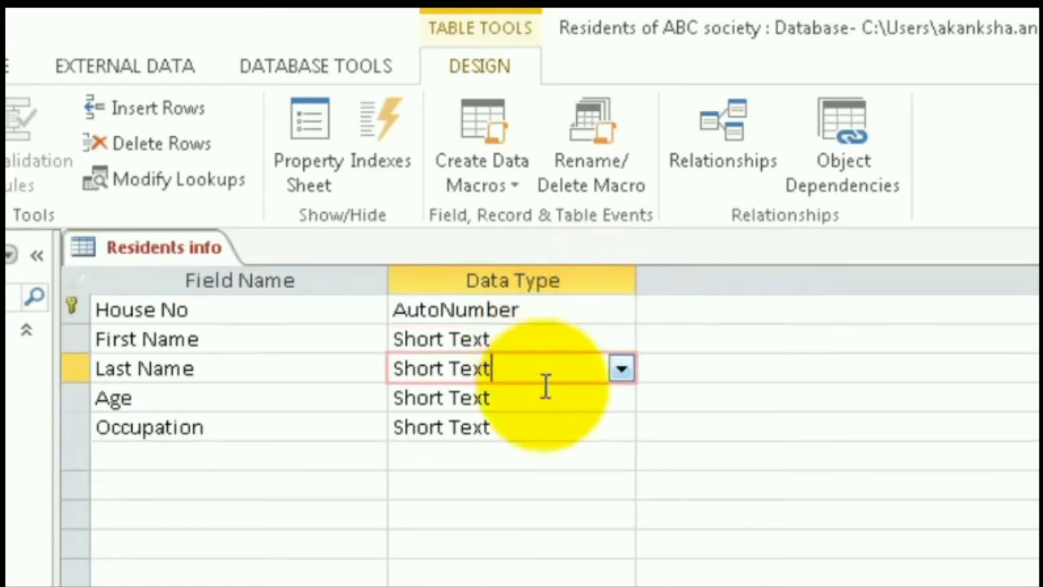
pyautogui.click(556, 397)
pyautogui.click(621, 397)
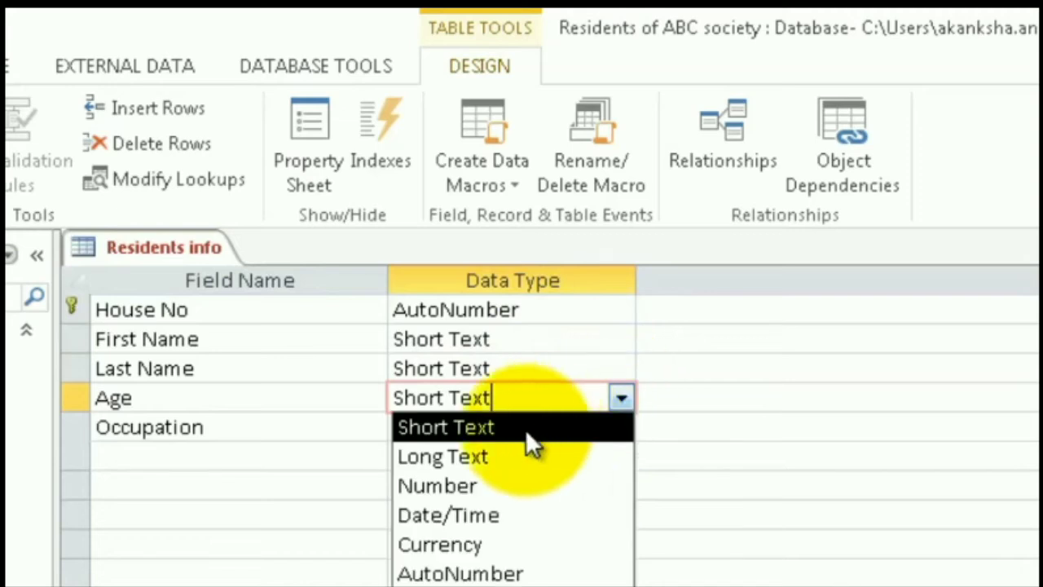
pyautogui.click(464, 484)
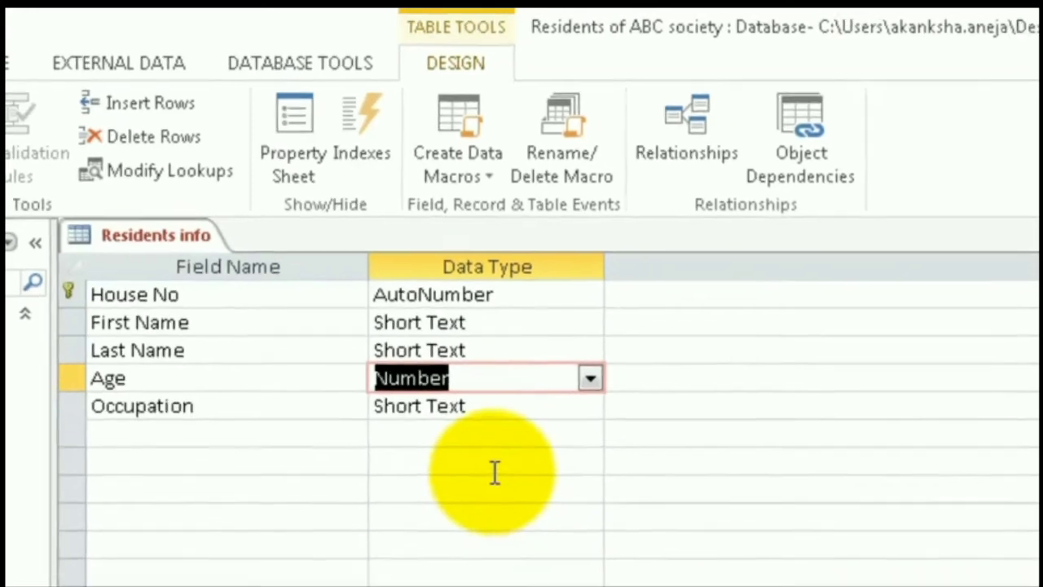
pyautogui.click(518, 486)
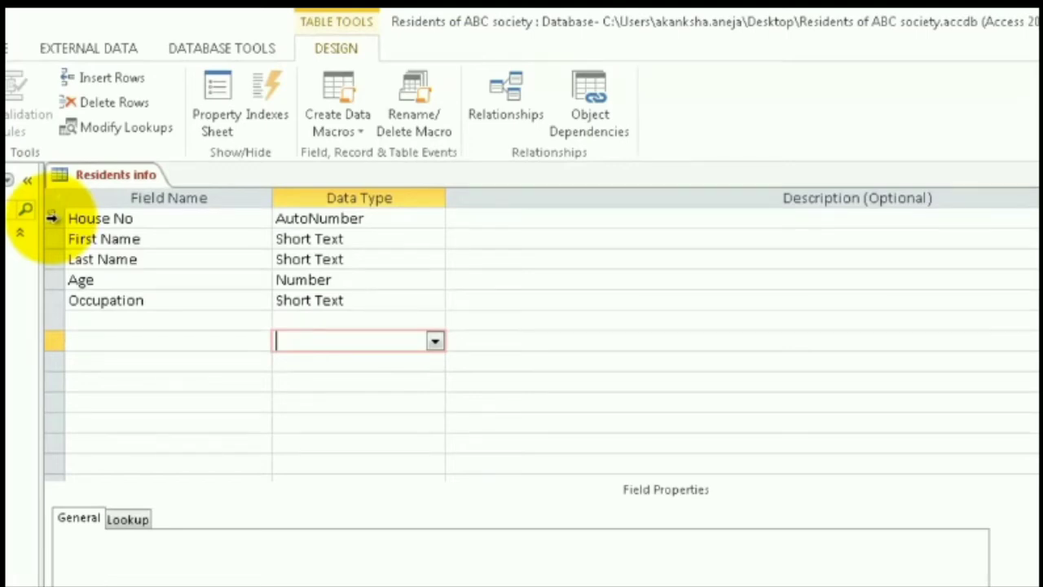
# Check the primary key setting of the House No field
pyautogui.click(51, 218)
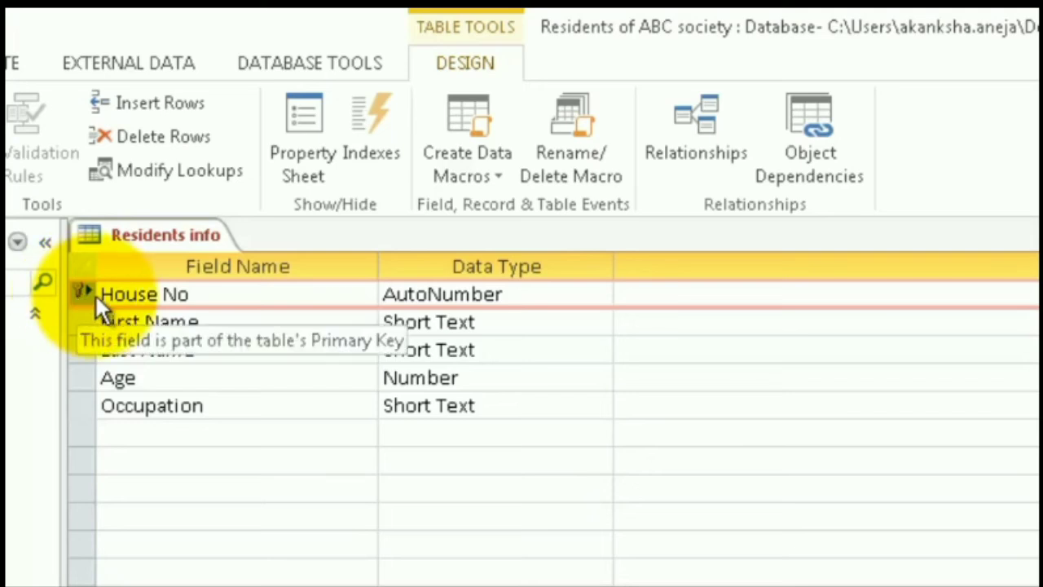
pyautogui.rightClick(85, 294)
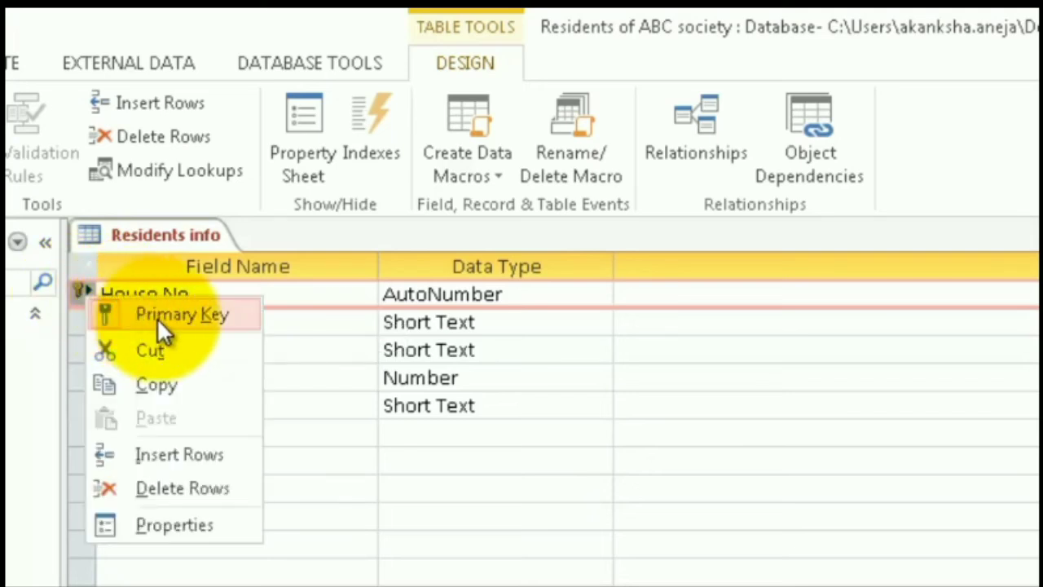
pyautogui.click(313, 527)
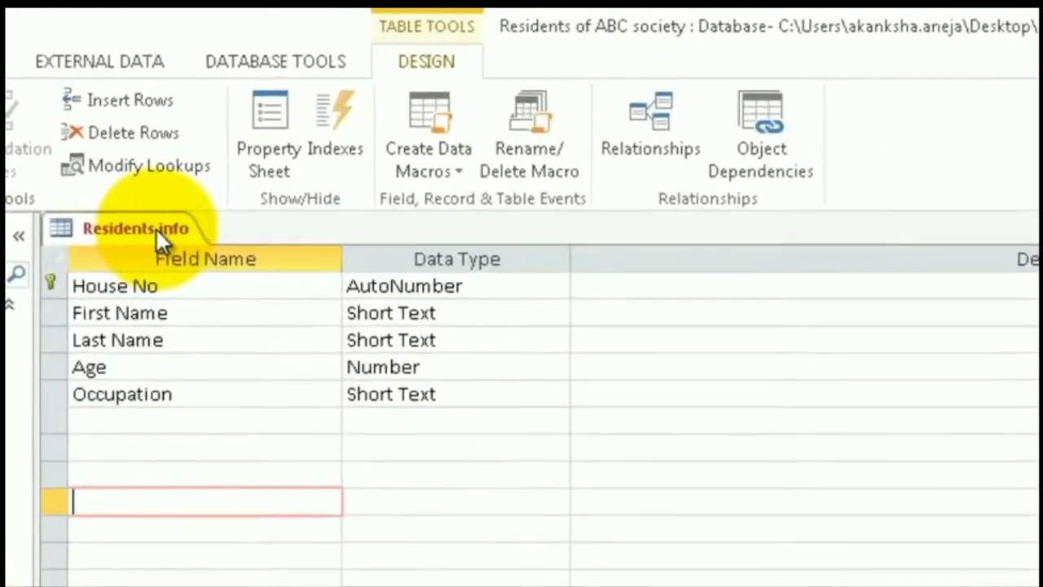
# Switch the Residents info table to Datasheet View, saving its design
pyautogui.rightClick(189, 237)
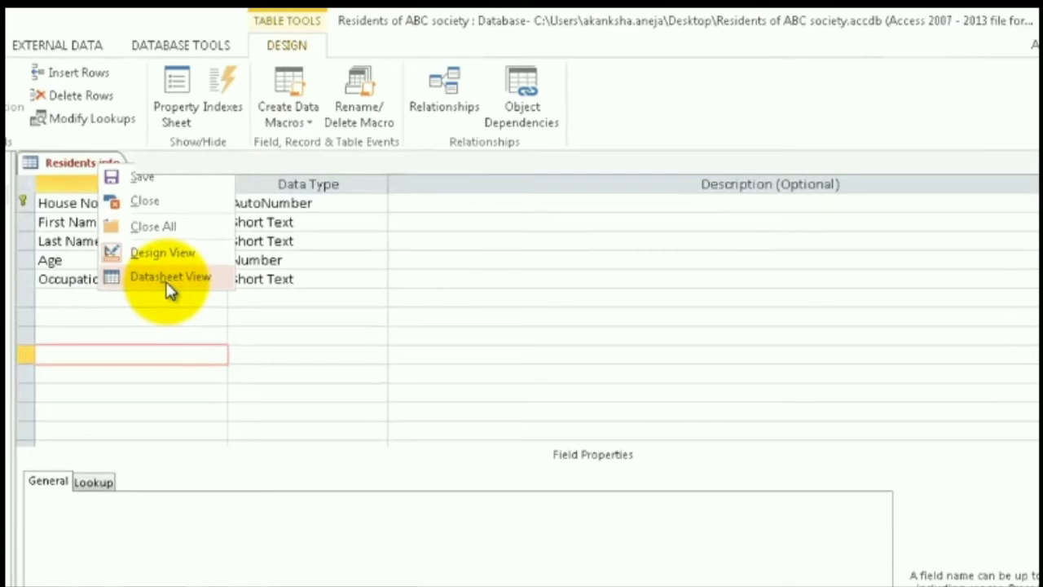
pyautogui.click(166, 281)
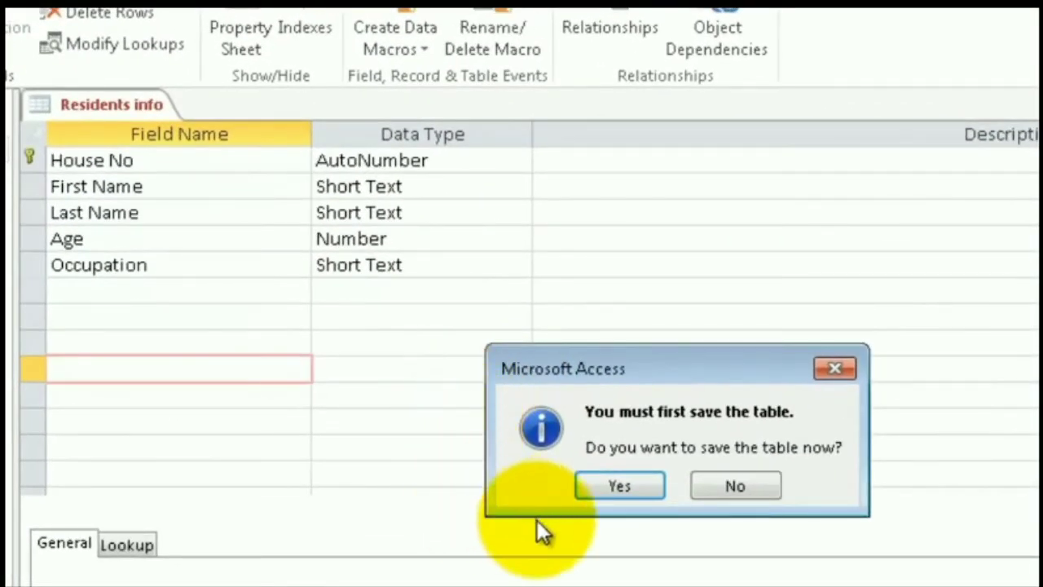
pyautogui.click(610, 480)
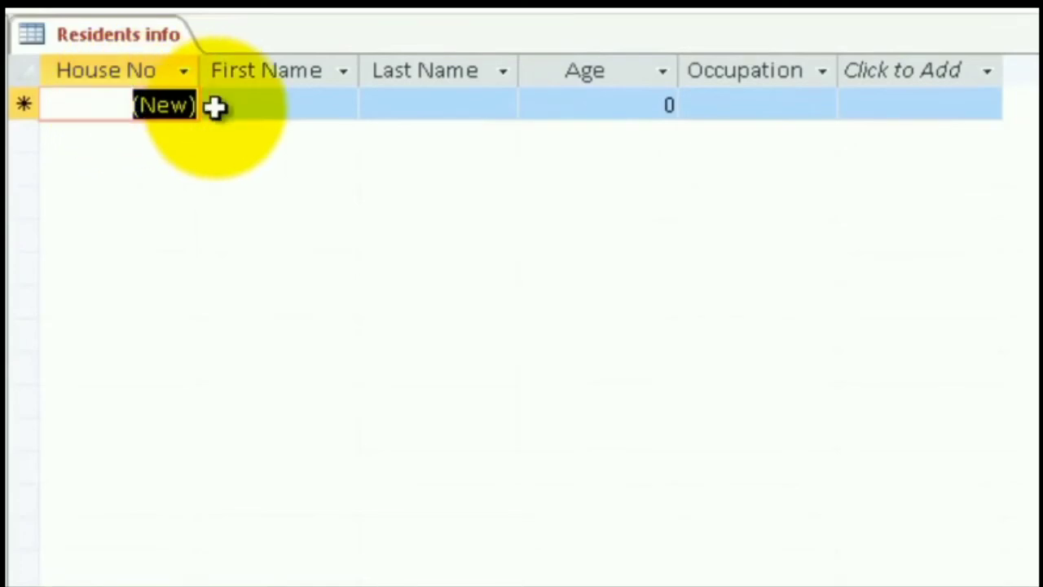
# Enter the first resident's first name and last name in the table's first record
pyautogui.click(270, 106)
pyautogui.write('f')
pyautogui.press('BackSpace')
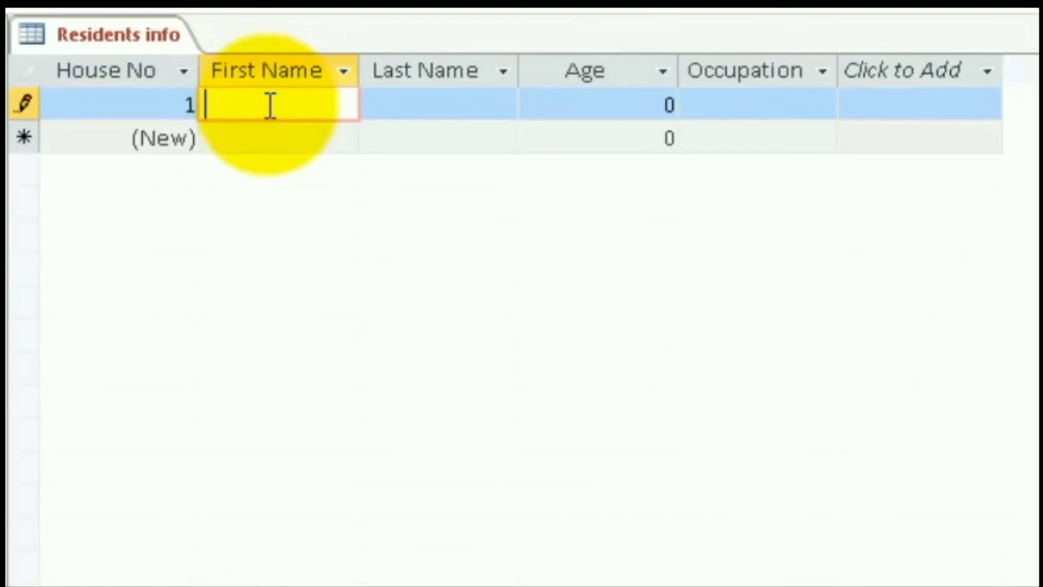
pyautogui.write('Shyam')
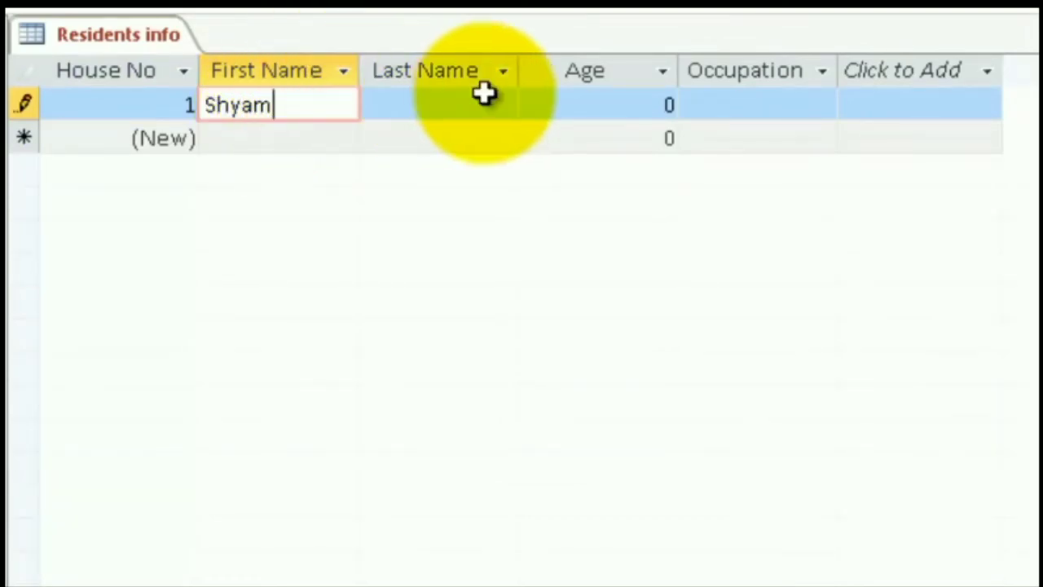
pyautogui.click(415, 105)
pyautogui.write('T')
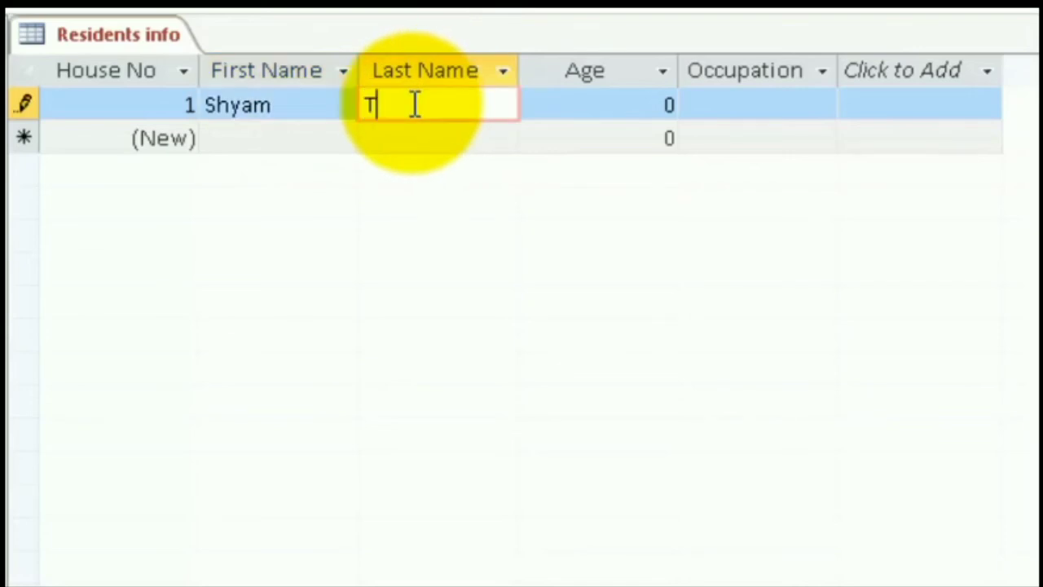
pyautogui.write('iwari')
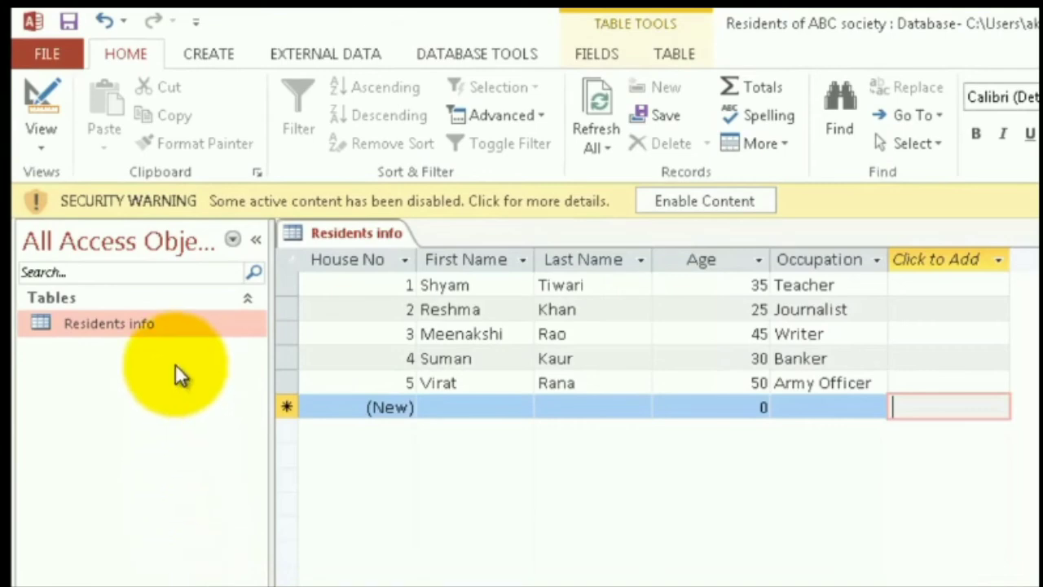
# Save the Residents info table and close the database application
pyautogui.click(71, 26)
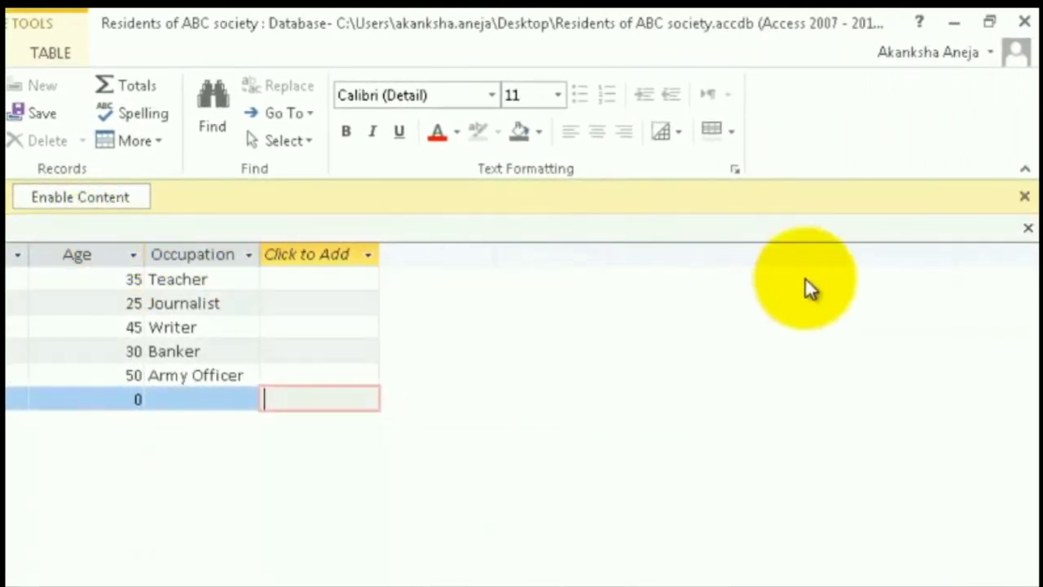
pyautogui.click(1024, 24)
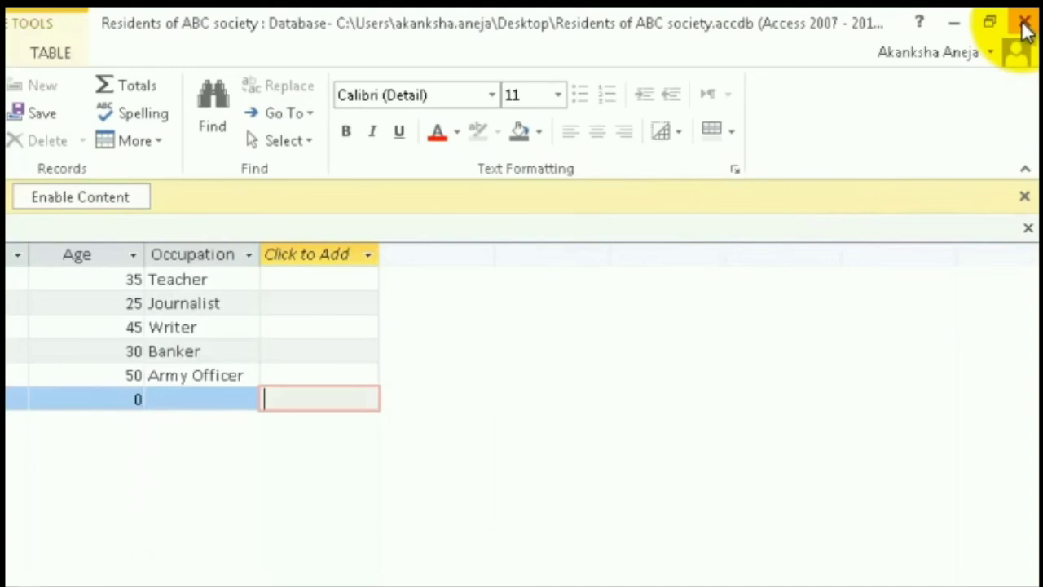